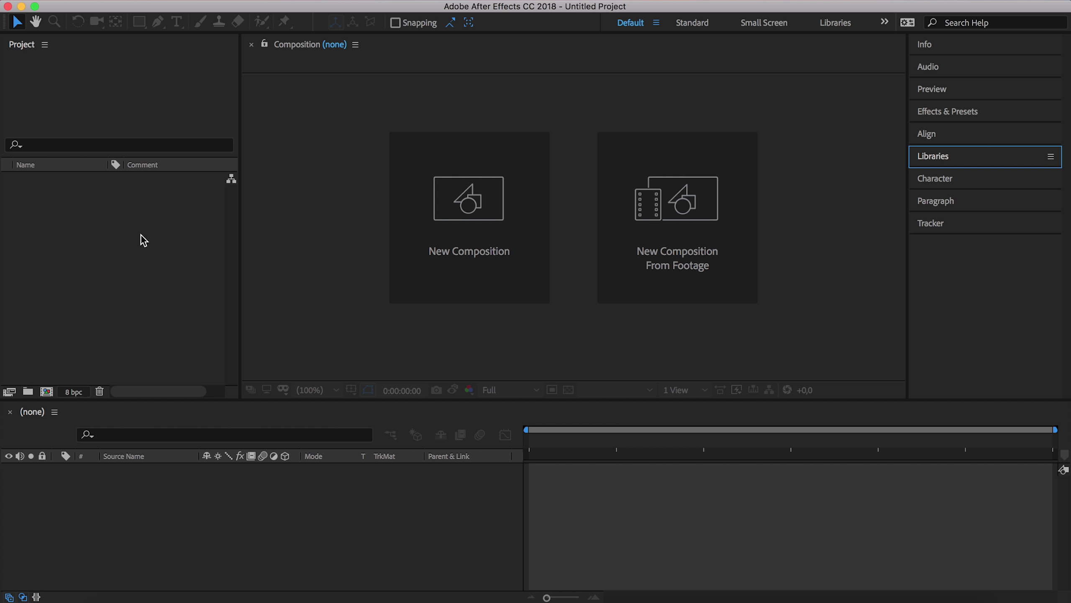
Import Time Lapse Night Traffic.mp4 into the project using Import > File
right_click(129, 232)
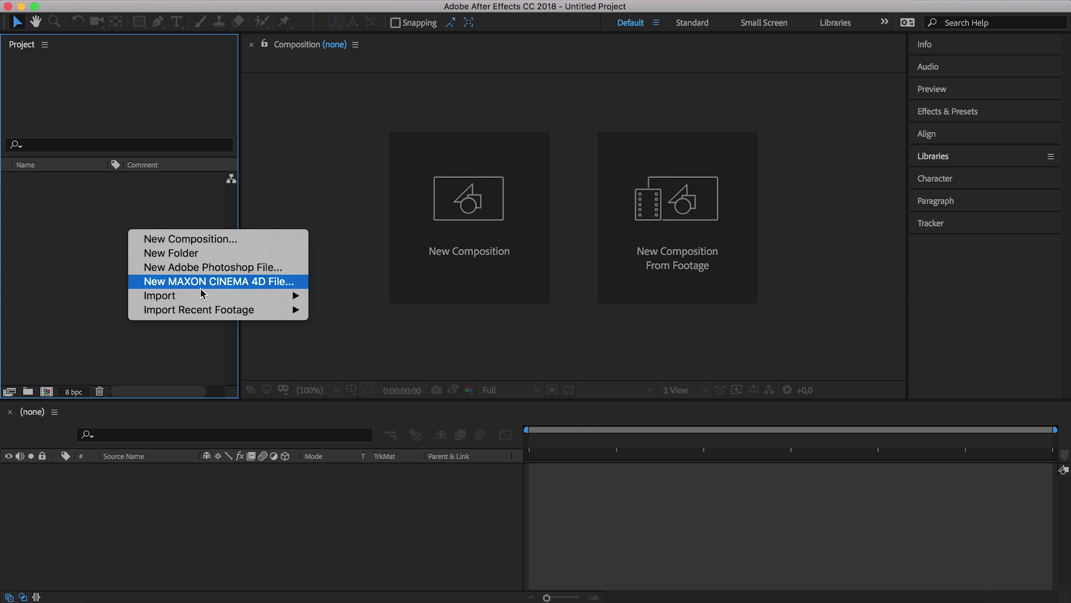
mouse_move(275, 298)
left_click(342, 300)
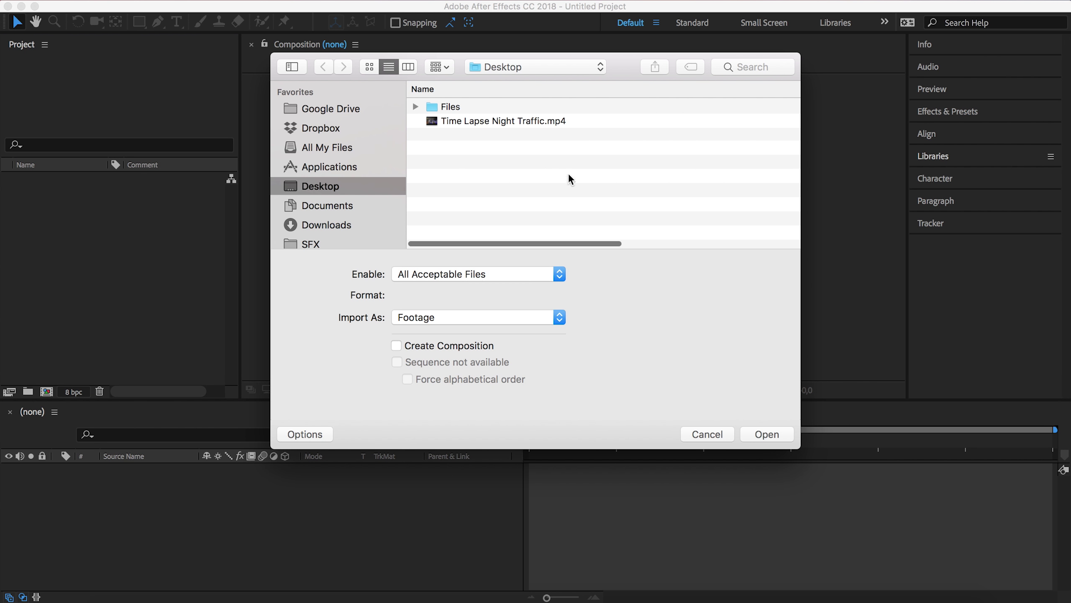
left_click(538, 122)
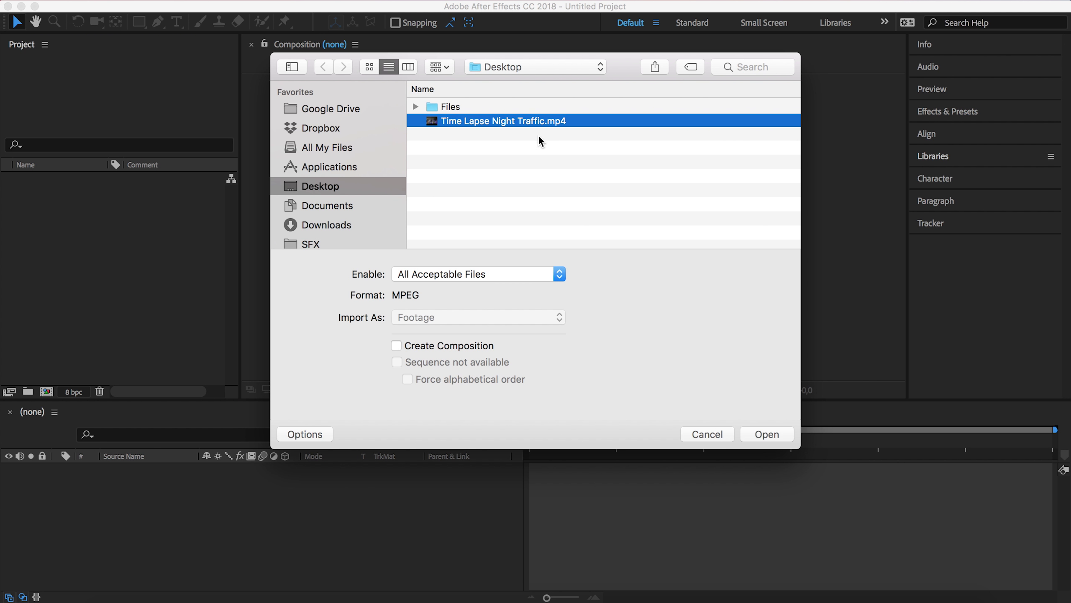
left_click(766, 434)
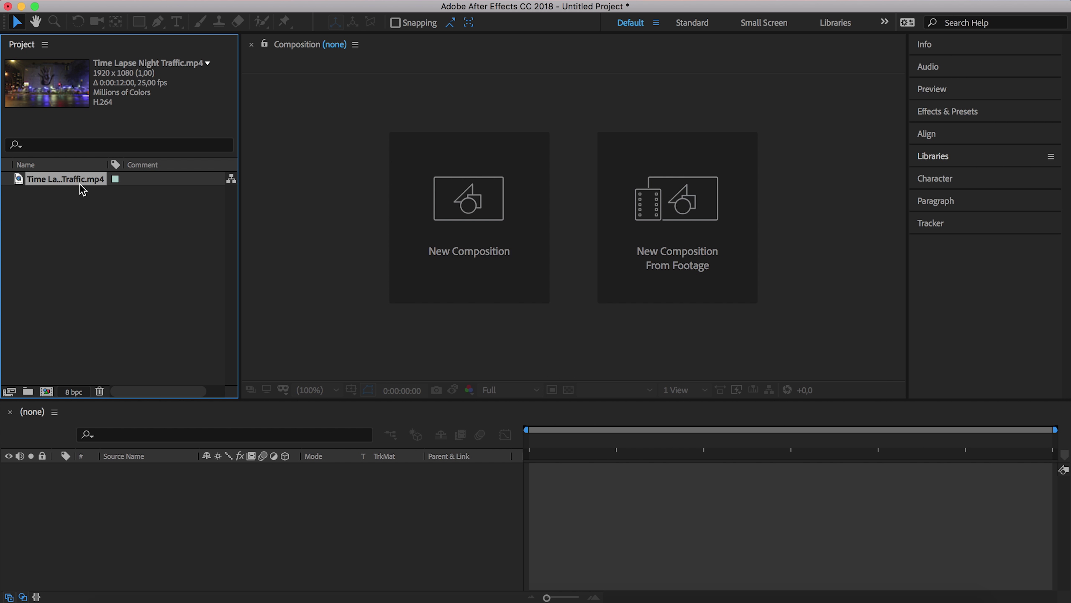
Create a Time Lapse Night Traffic comp from the footage and trim its layer to end before 10s
left_click_drag(77, 183, 50, 395)
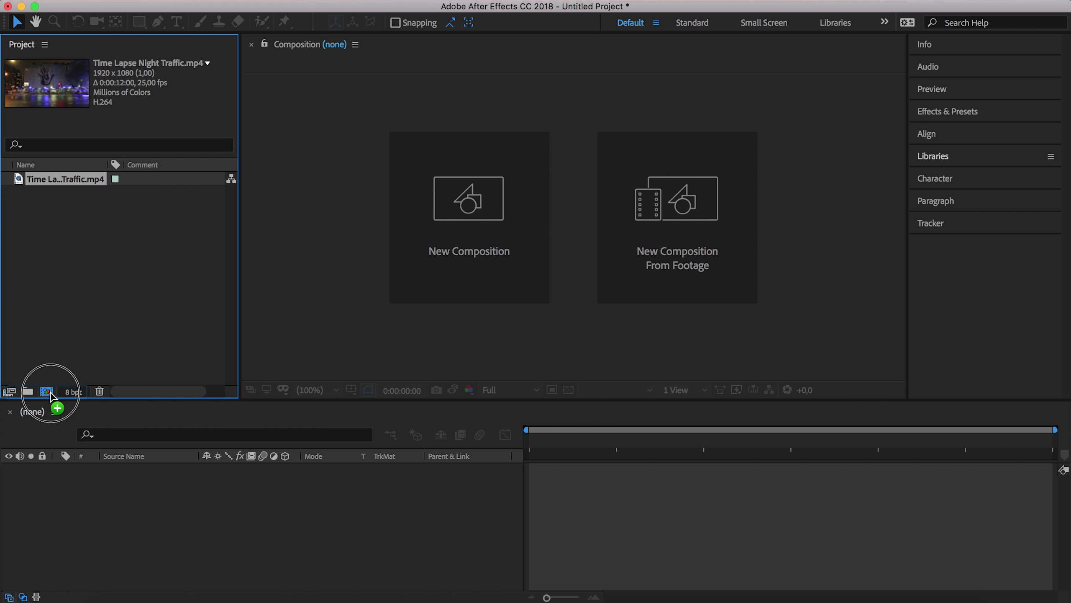
left_click_drag(50, 395, 50, 395)
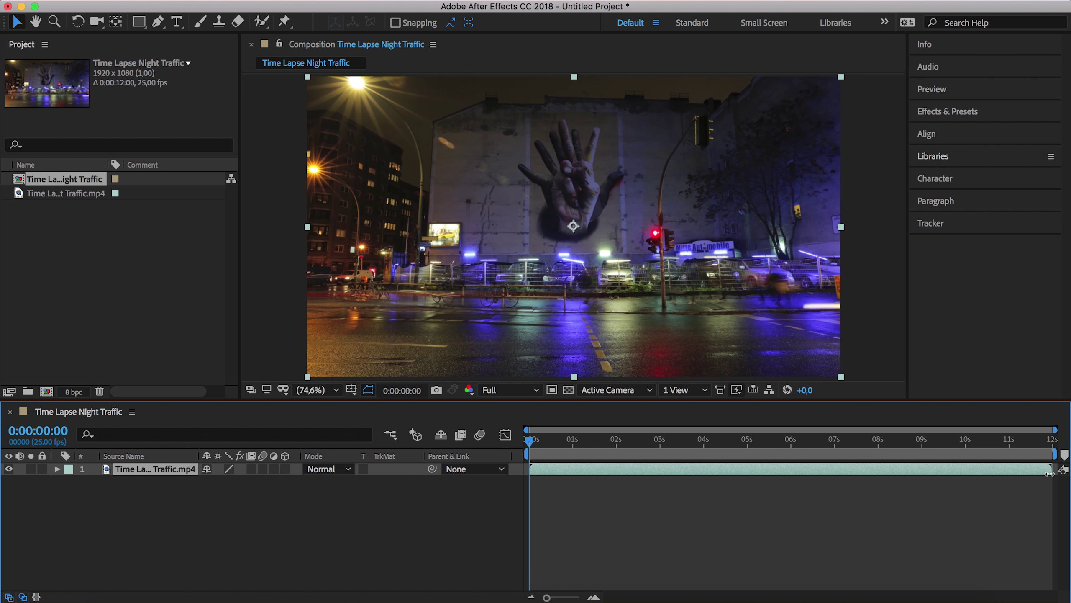
left_click_drag(1051, 473, 954, 474)
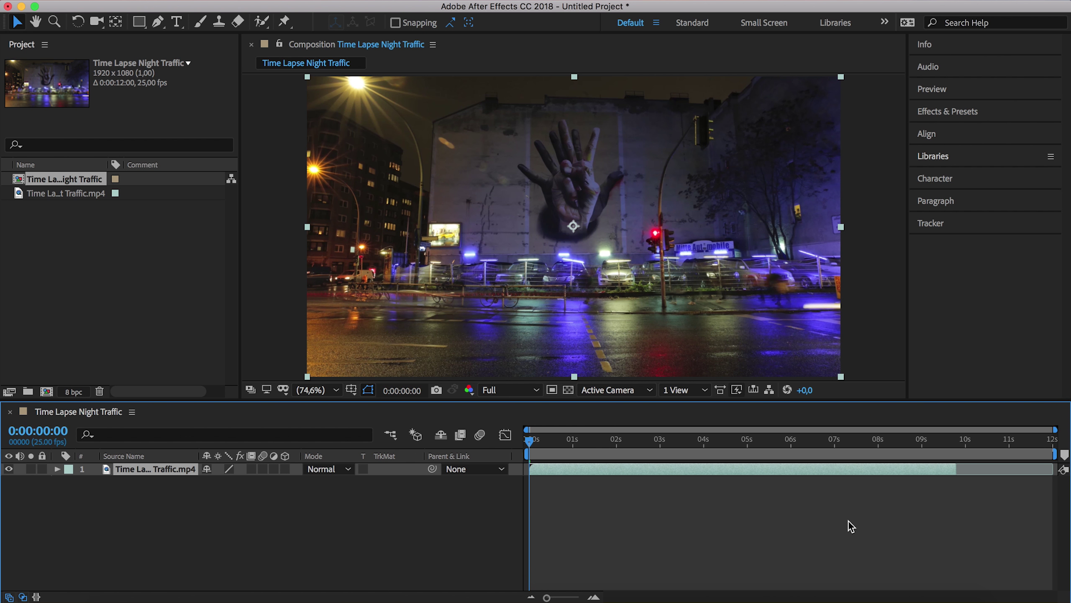
Preview the clip, move the playhead to 0:00:04:21, and split the layer there with Edit > Split Layer
left_click(529, 444)
key("space")
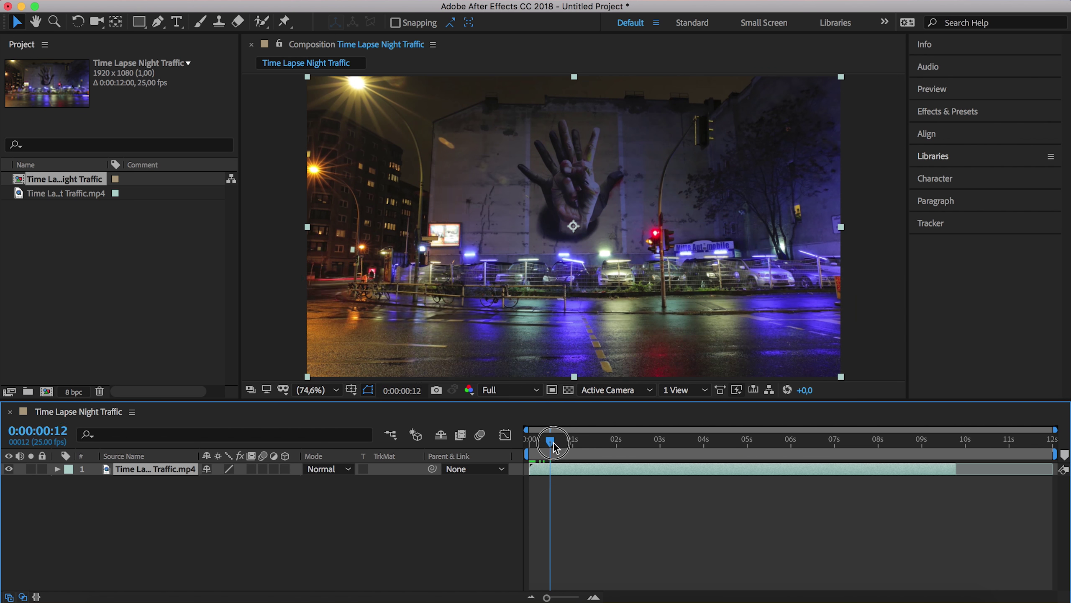
left_click(656, 438)
left_click_drag(656, 438, 761, 439)
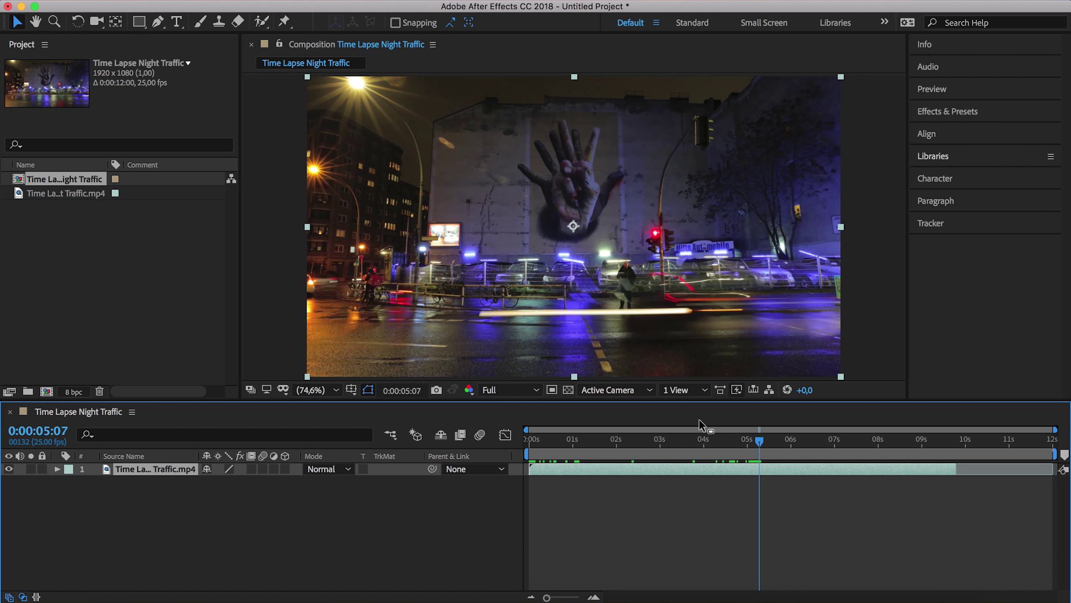
left_click(741, 442)
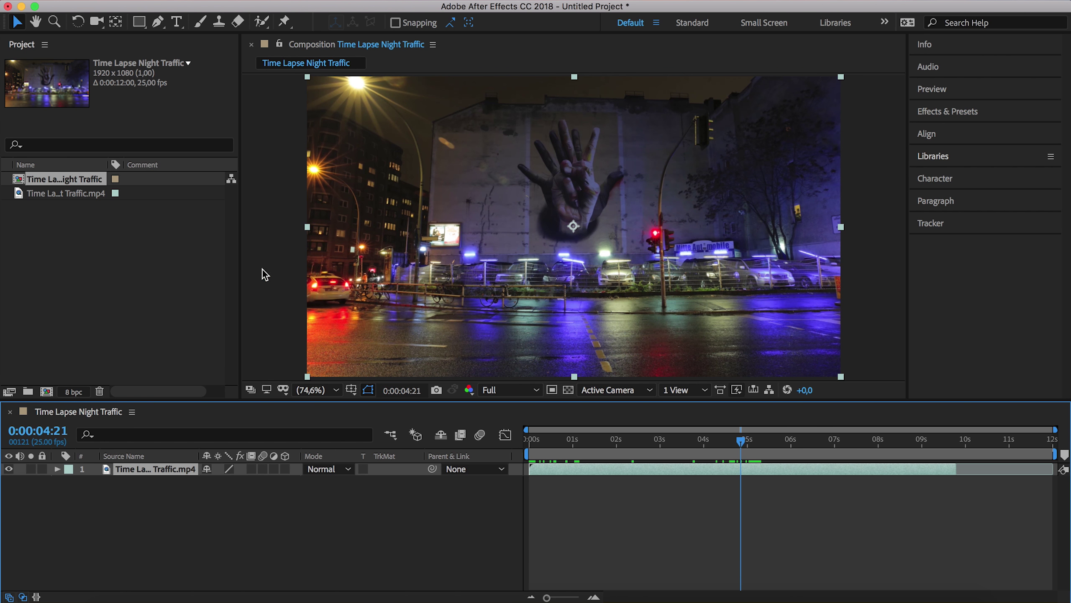
left_click(177, 1)
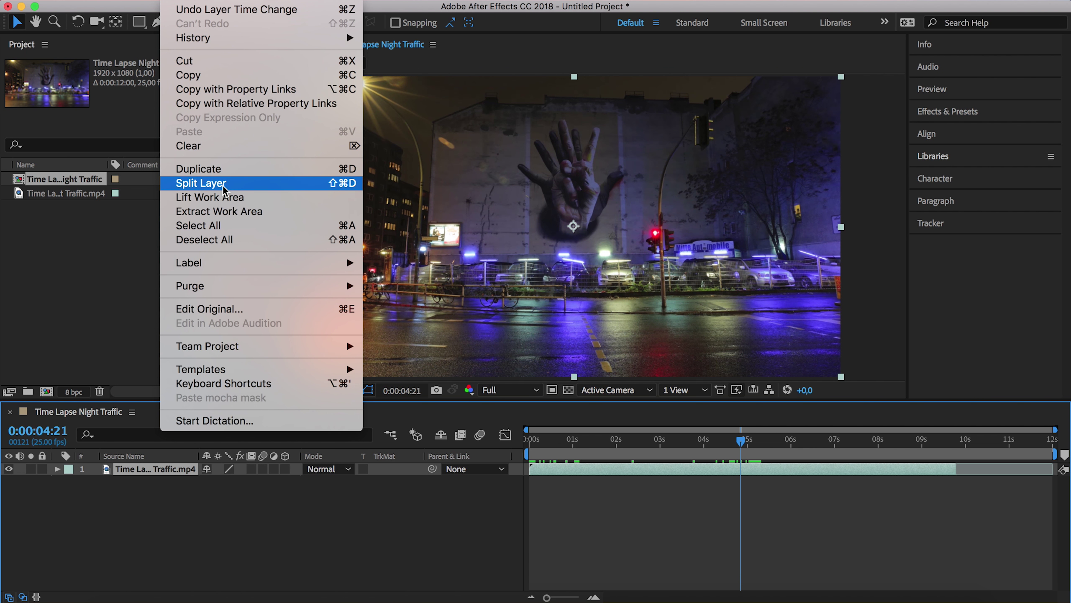
left_click(262, 189)
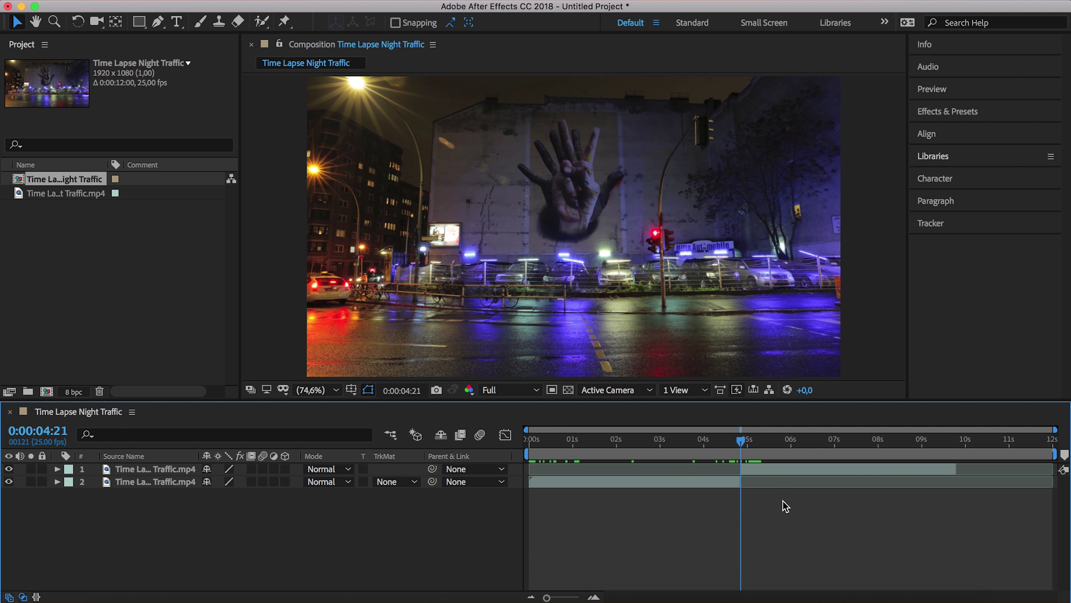
Move the top layer to the comp start and slide the bottom layer left to overlap its end
left_click(778, 469)
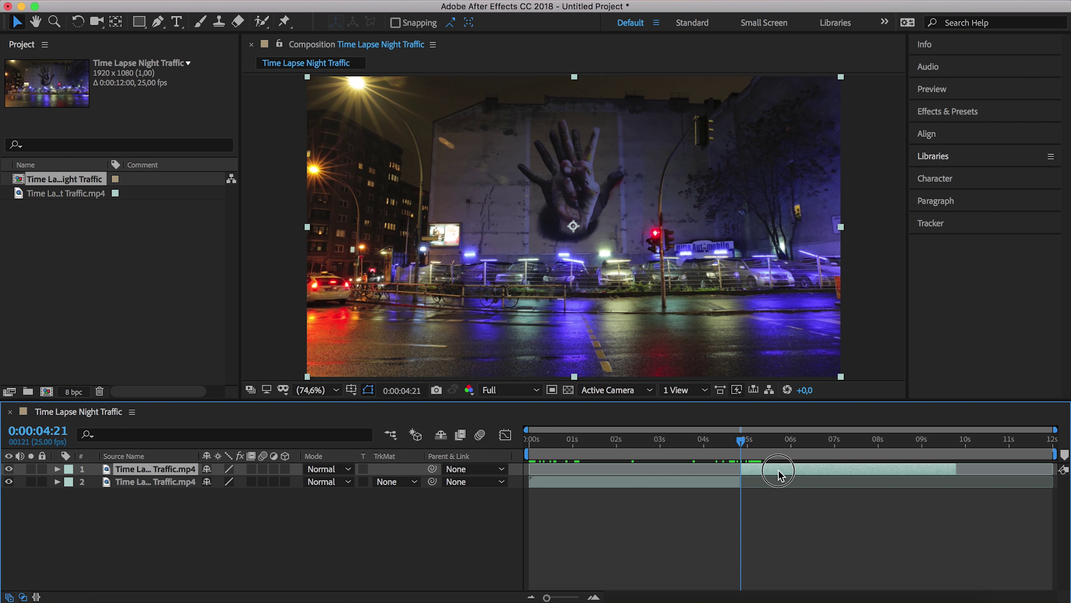
left_click_drag(778, 469, 759, 486)
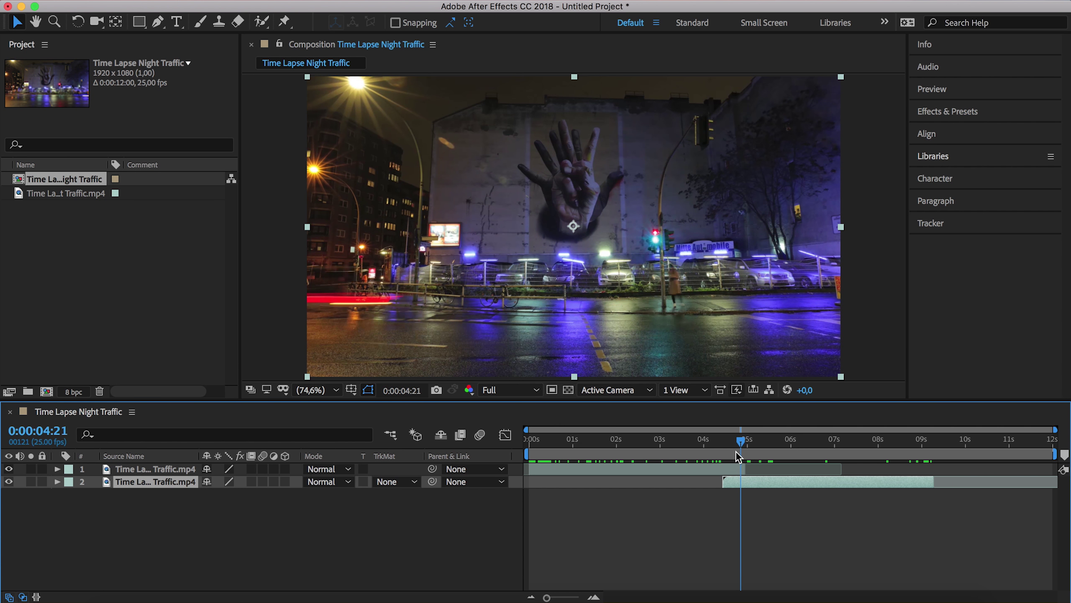
left_click_drag(763, 484, 752, 488)
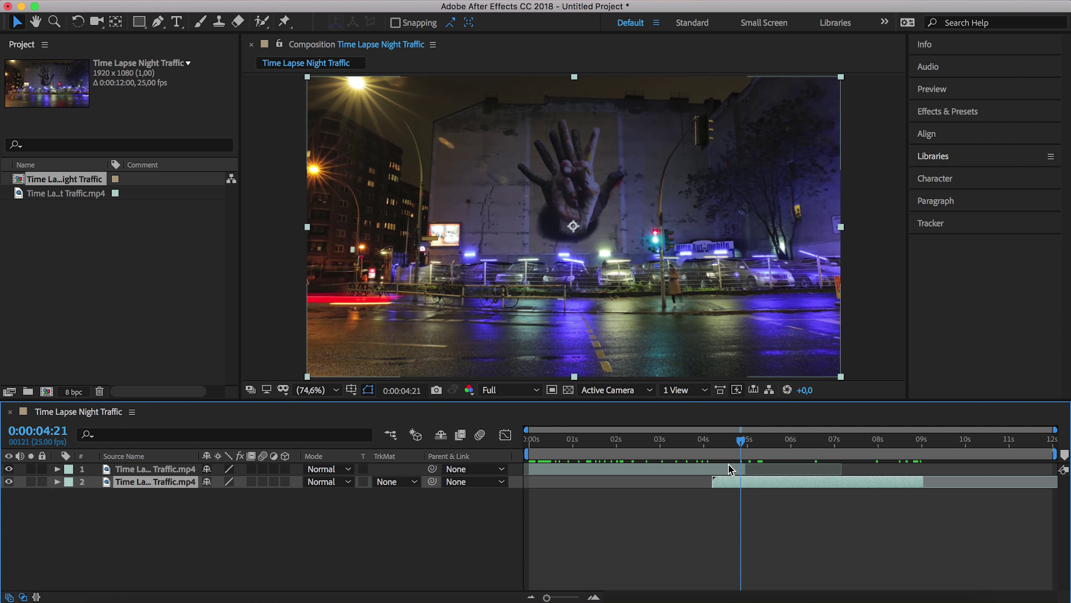
left_click(773, 519)
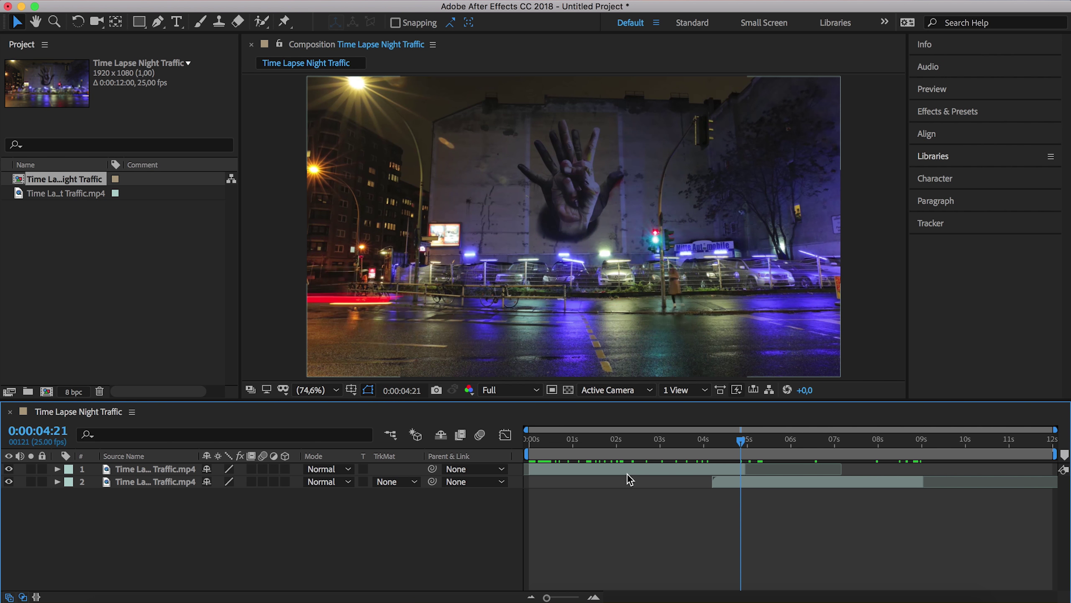
Set a 100% Opacity keyframe on the top layer at about 0:00:04:05
left_click(58, 469)
left_click(70, 483)
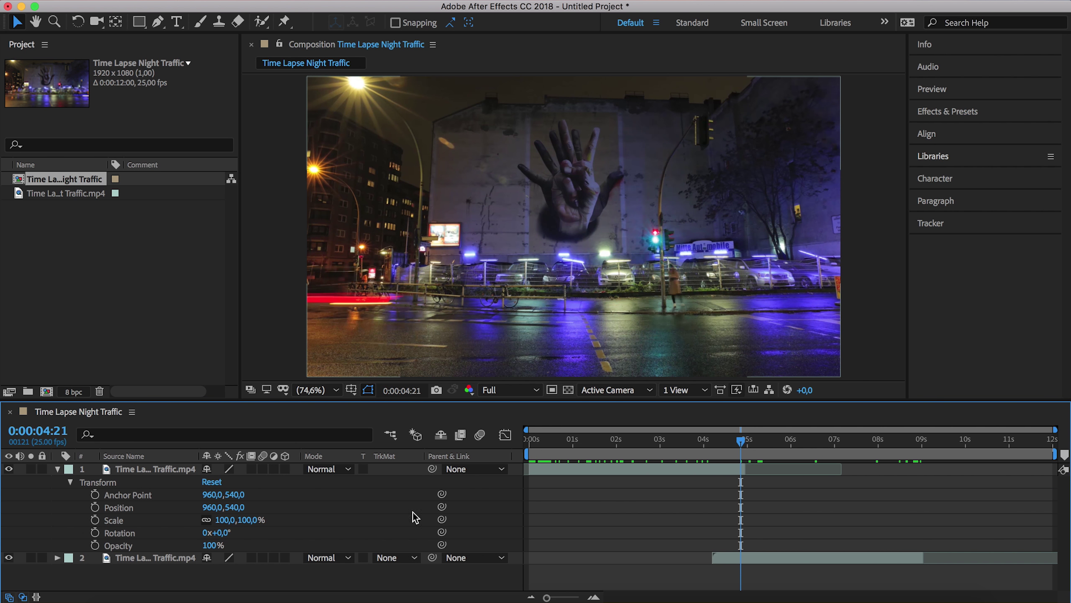
left_click_drag(740, 443, 711, 445)
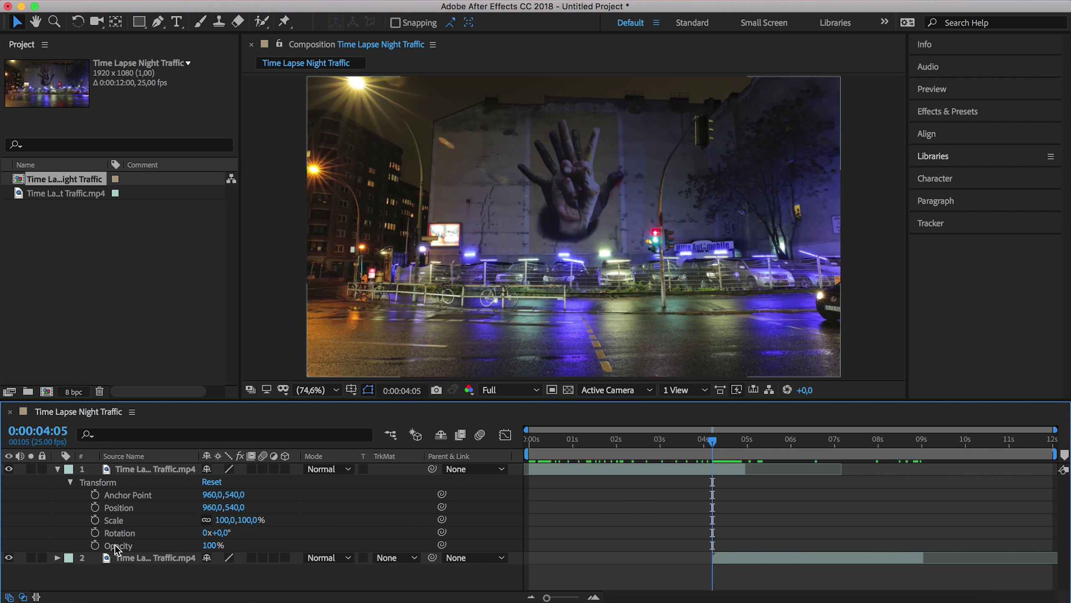
left_click(98, 545)
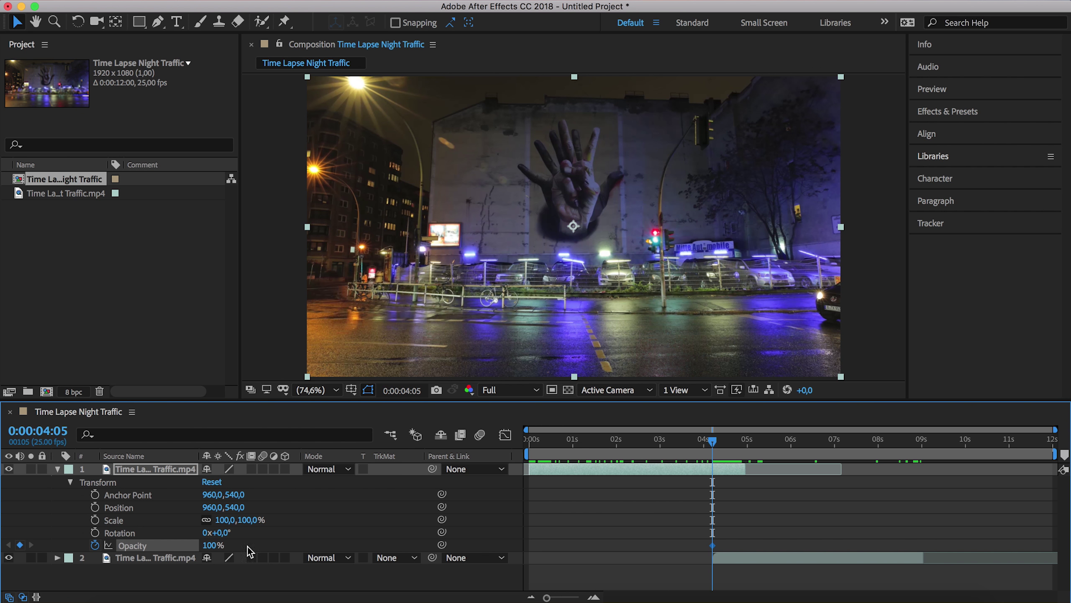
Add a 0% Opacity keyframe at 0:00:04:23 and scrub back to review the fade
left_click_drag(713, 441, 745, 444)
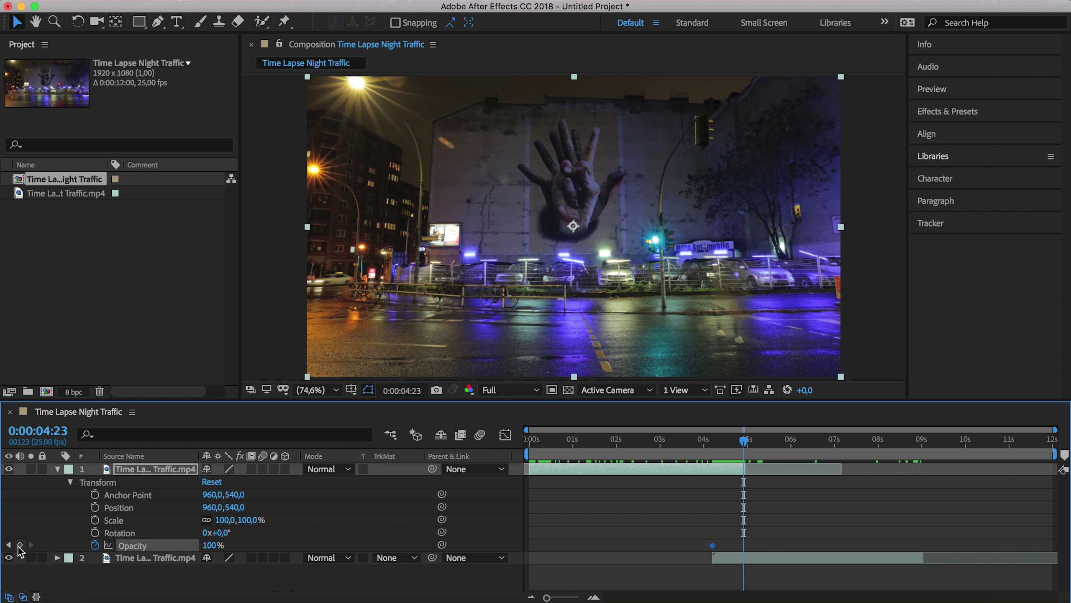
left_click(19, 545)
left_click(214, 545)
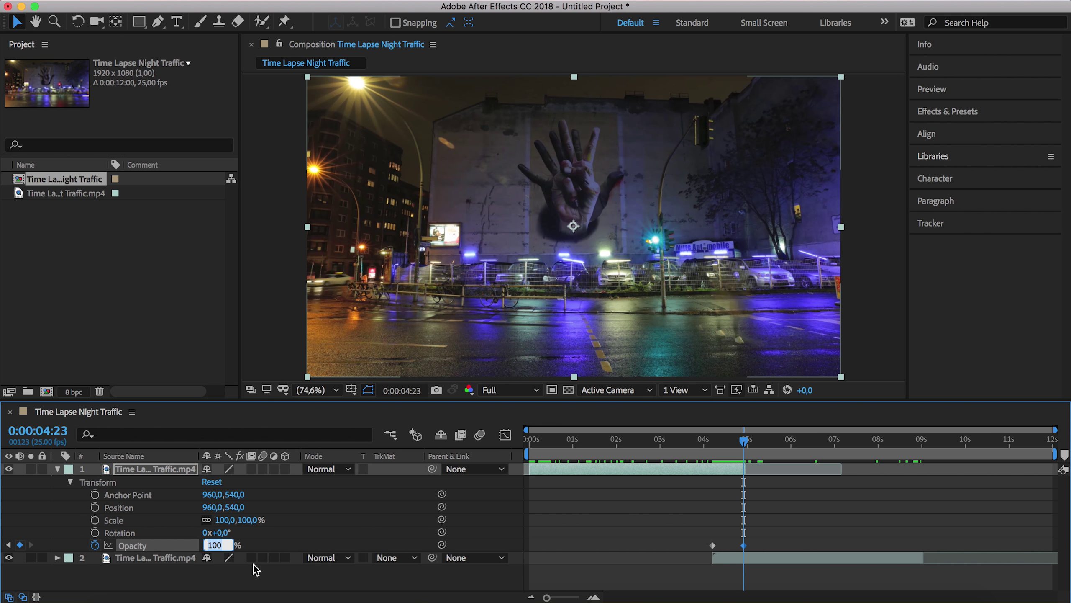
type("0")
key("Return")
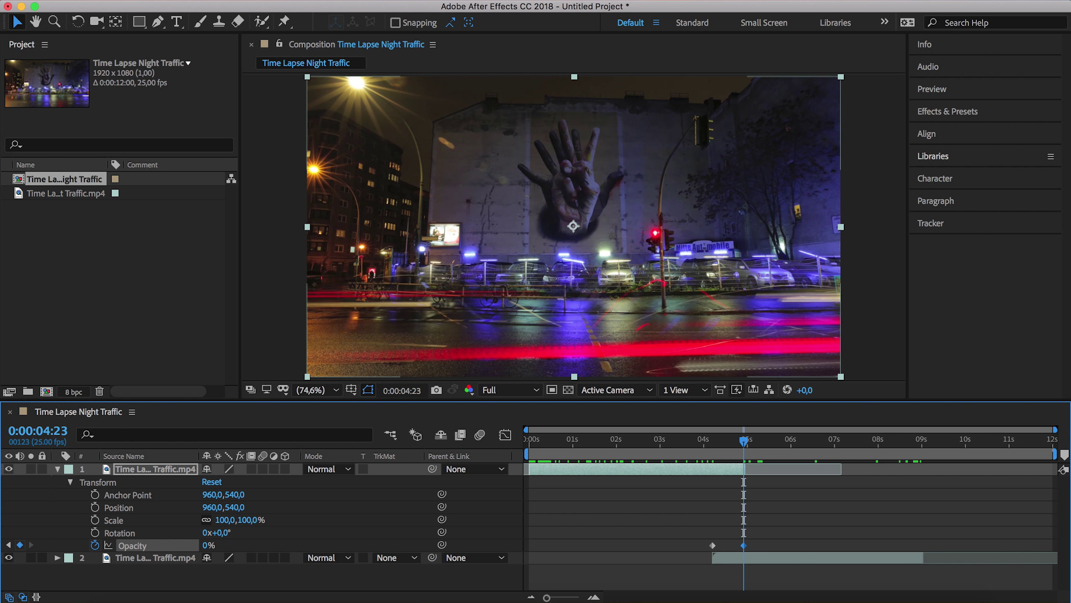
left_click(745, 443)
left_click_drag(745, 442, 713, 448)
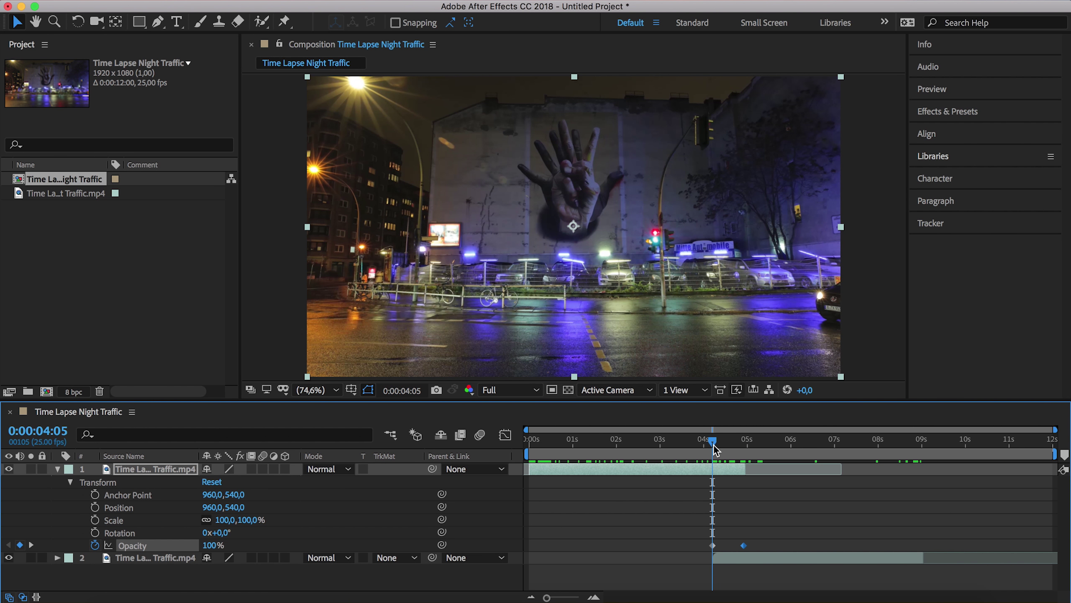
Check the crossfade by toggling the bottom layer, then end the work area at about 9 seconds
left_click(9, 557)
mouse_move(712, 443)
left_mouse_down()
mouse_move(756, 445)
mouse_move(711, 448)
left_mouse_up()
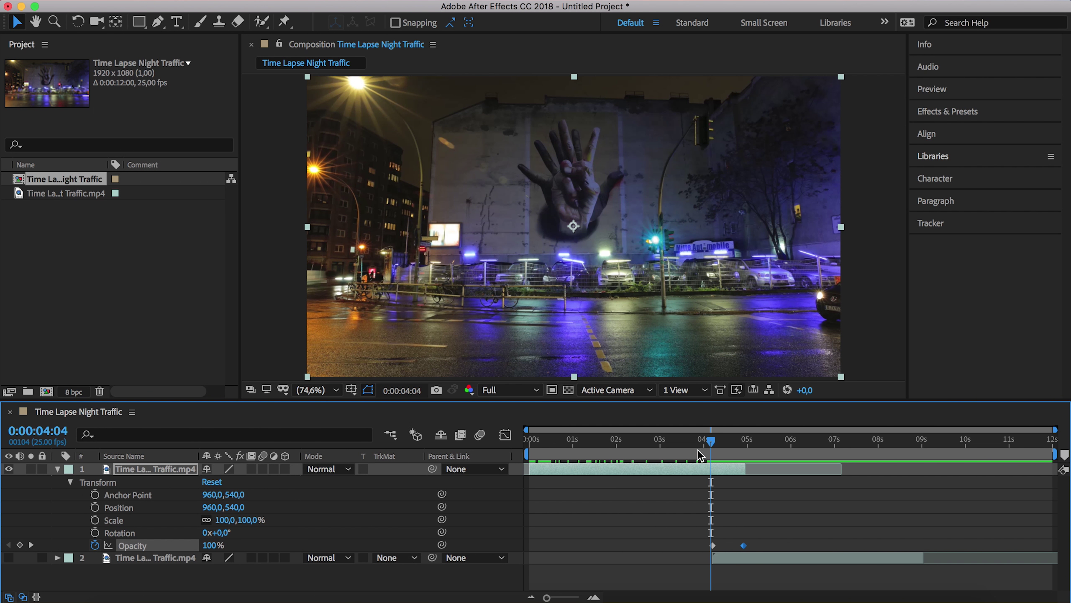
left_click(8, 557)
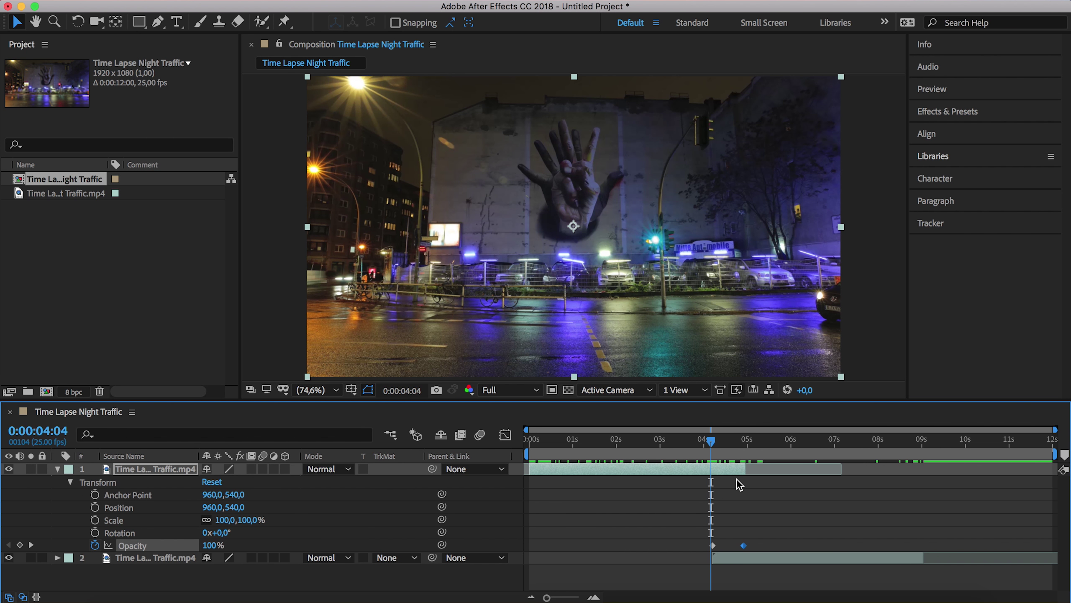
left_click_drag(710, 445, 682, 453)
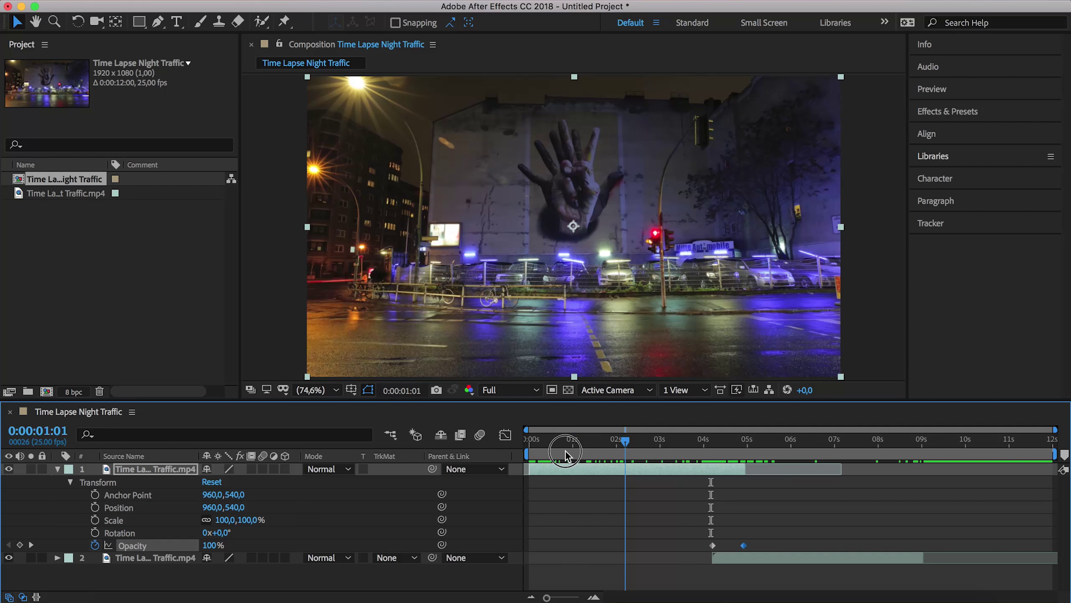
left_click(681, 452)
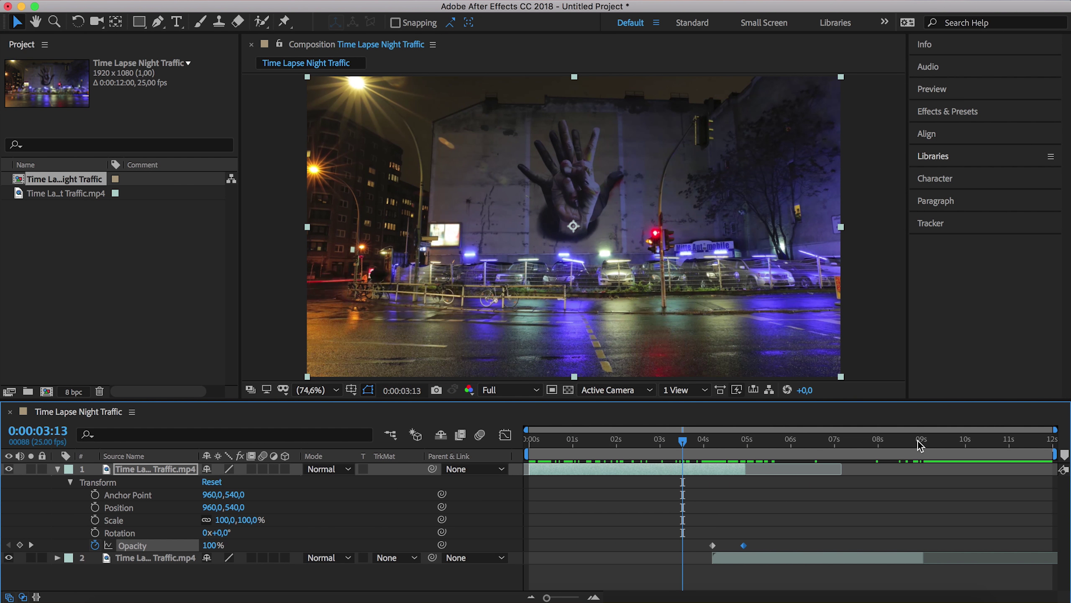
left_click_drag(1051, 455, 927, 464)
left_click_drag(1055, 430, 982, 430)
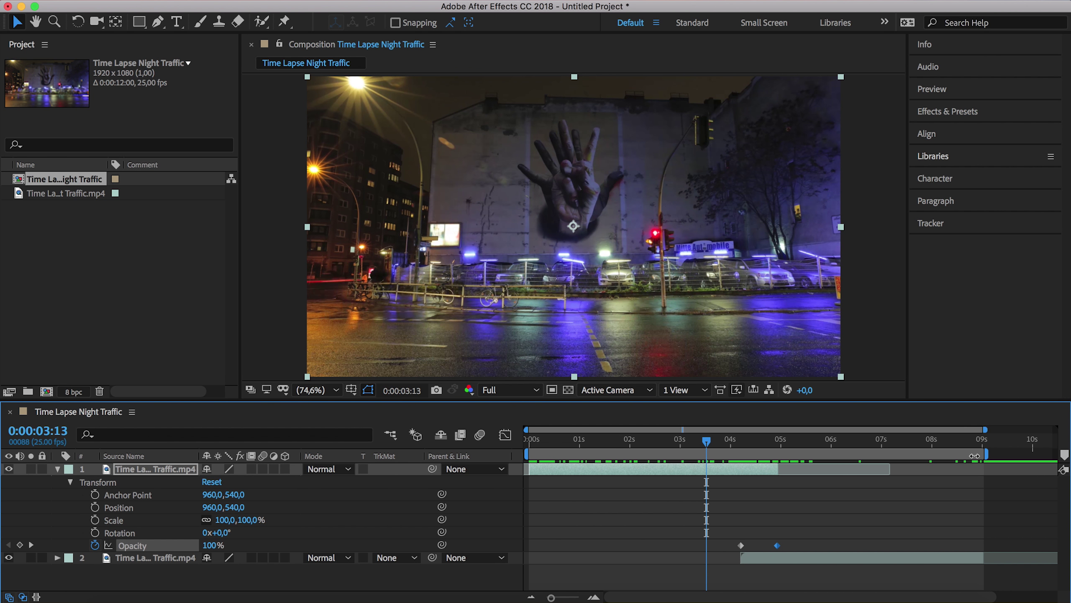
left_click(580, 510)
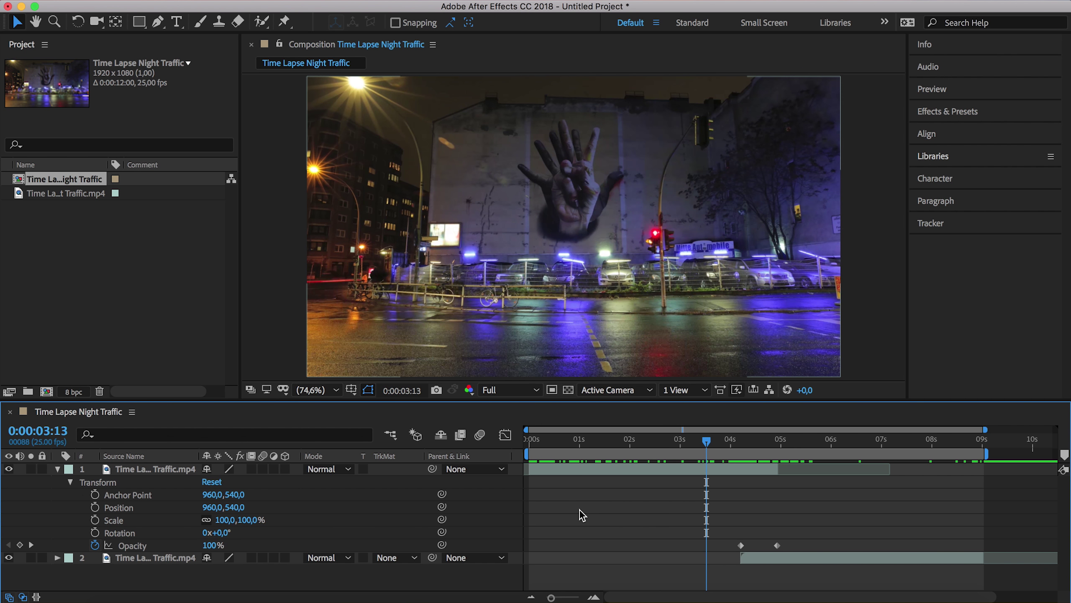
key("space")
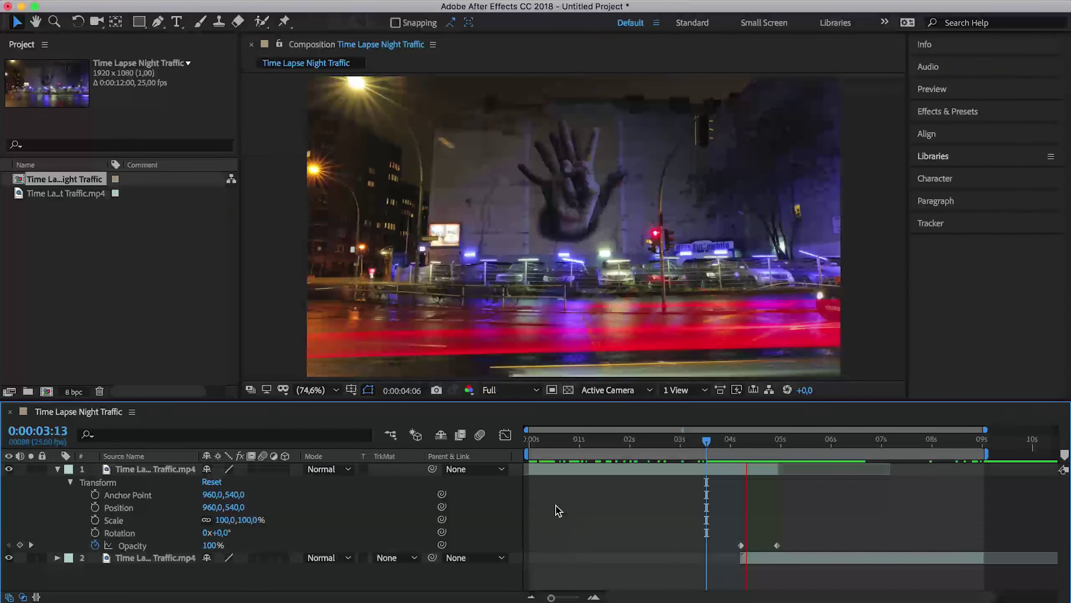